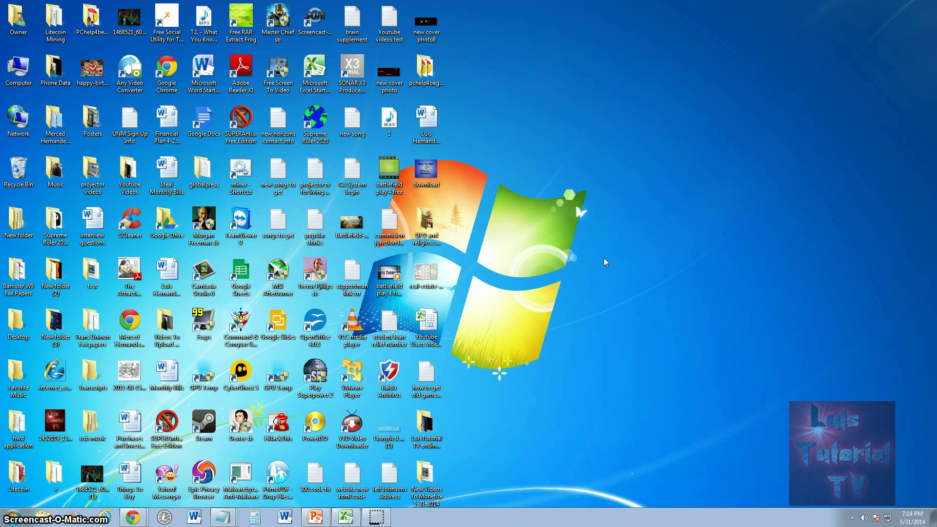
Open a Windows Explorer window from the taskbar and show Computer's drives.
{"action": "left_click", "coordinate": [376, 326]}
{"action": "left_click_drag", "start_coordinate": [303, 103], "coordinate": [452, 128]}
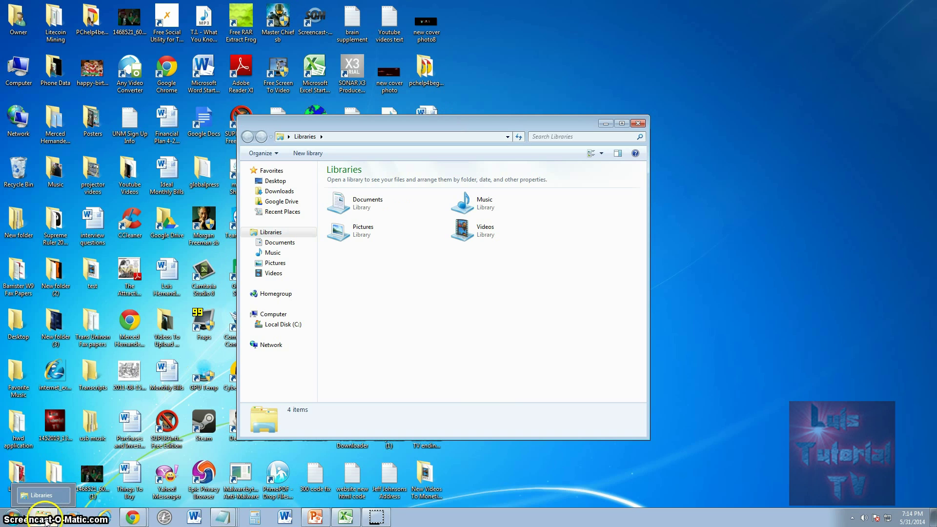
{"action": "mouse_move", "coordinate": [46, 521]}
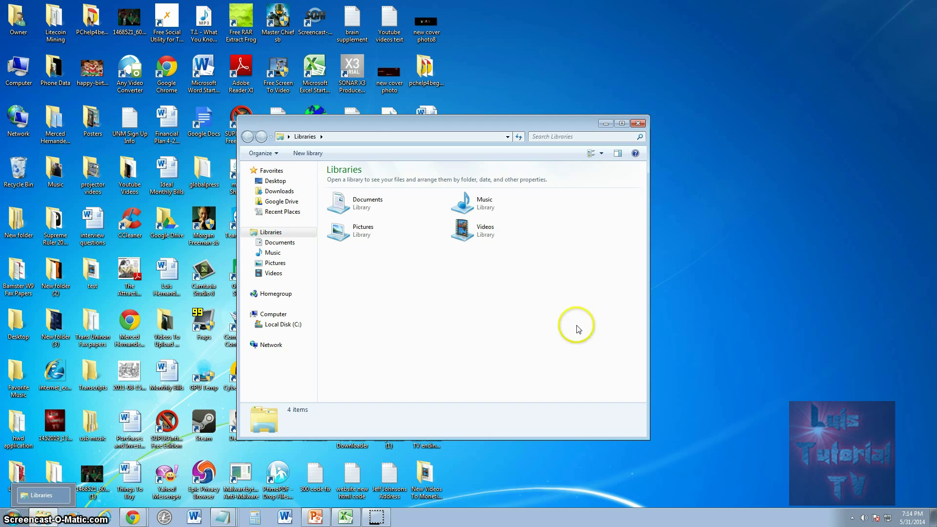
{"action": "mouse_move", "coordinate": [377, 122]}
{"action": "left_mouse_down"}
{"action": "mouse_move", "coordinate": [409, 152]}
{"action": "mouse_move", "coordinate": [393, 123]}
{"action": "left_mouse_up"}
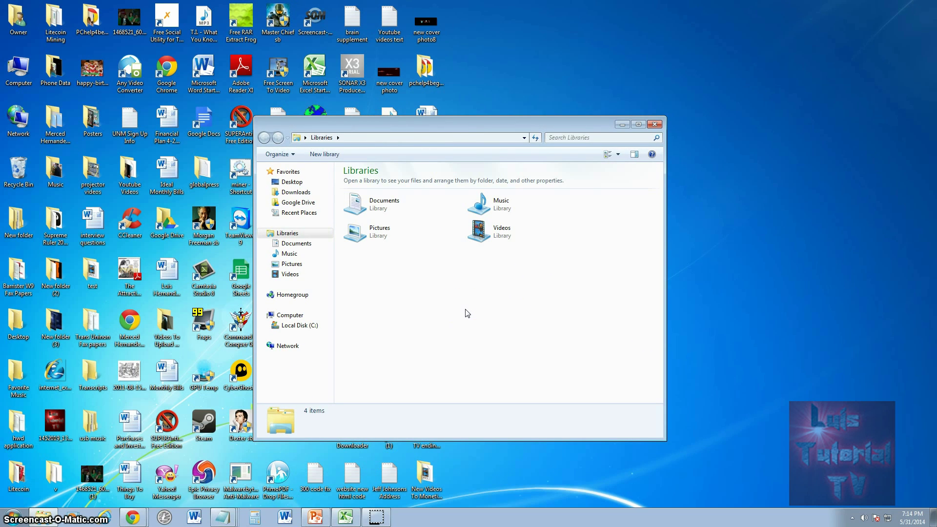
{"action": "left_click", "coordinate": [288, 316]}
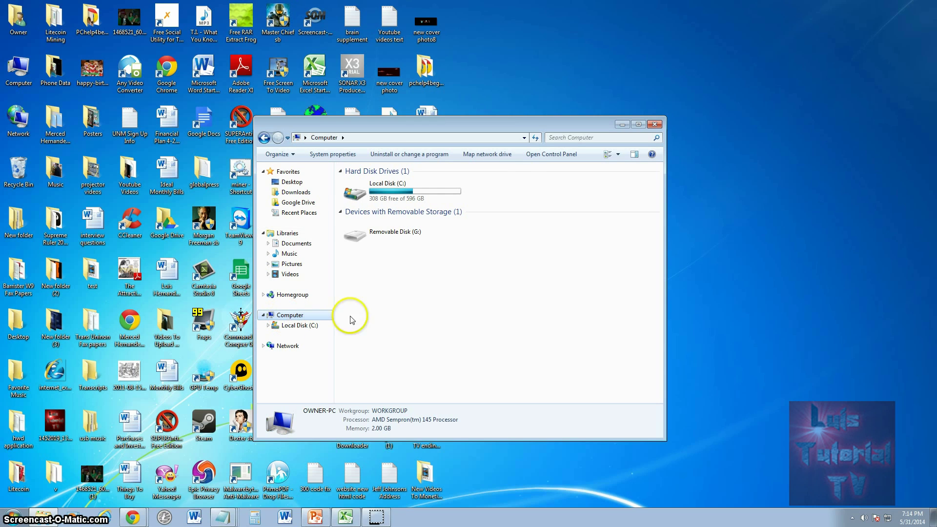
Browse to Local Disk (C:) > Program Files > Microsoft Games.
{"action": "left_click", "coordinate": [394, 201]}
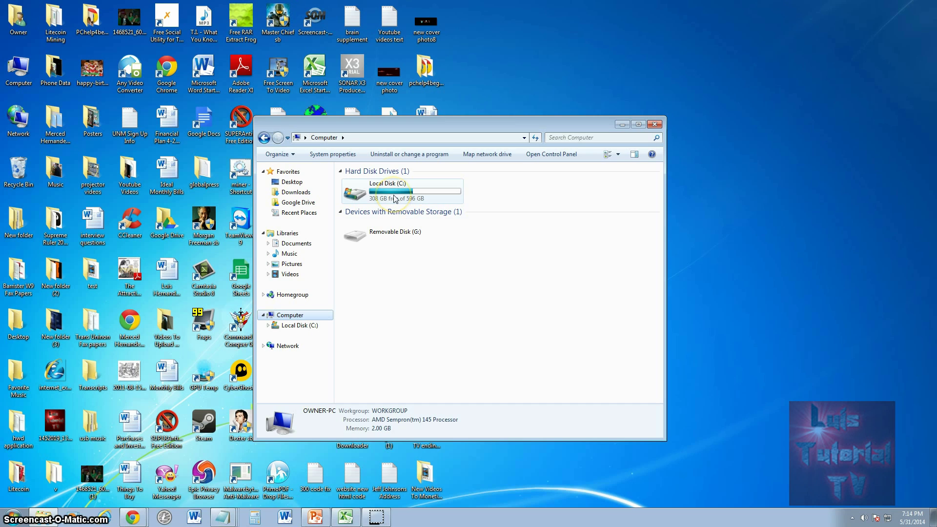
{"action": "double_click", "coordinate": [395, 199]}
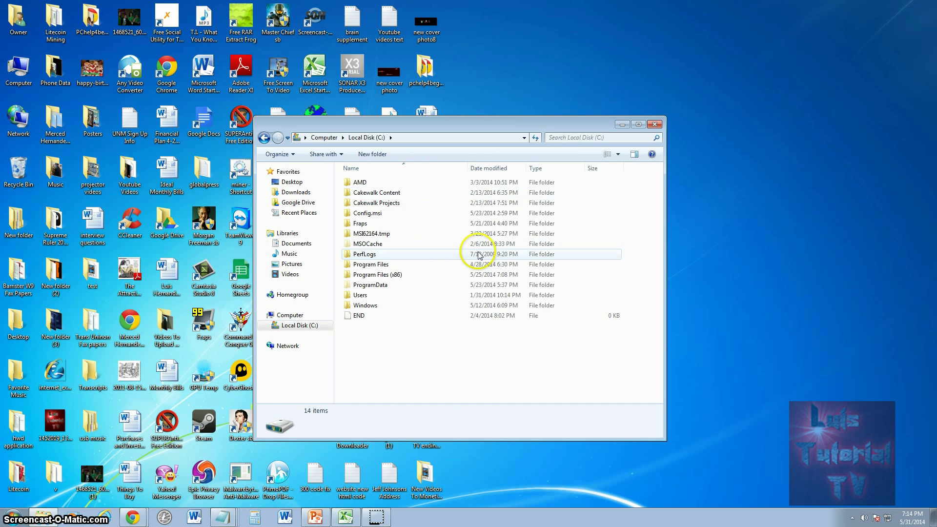
{"action": "double_click", "coordinate": [378, 266]}
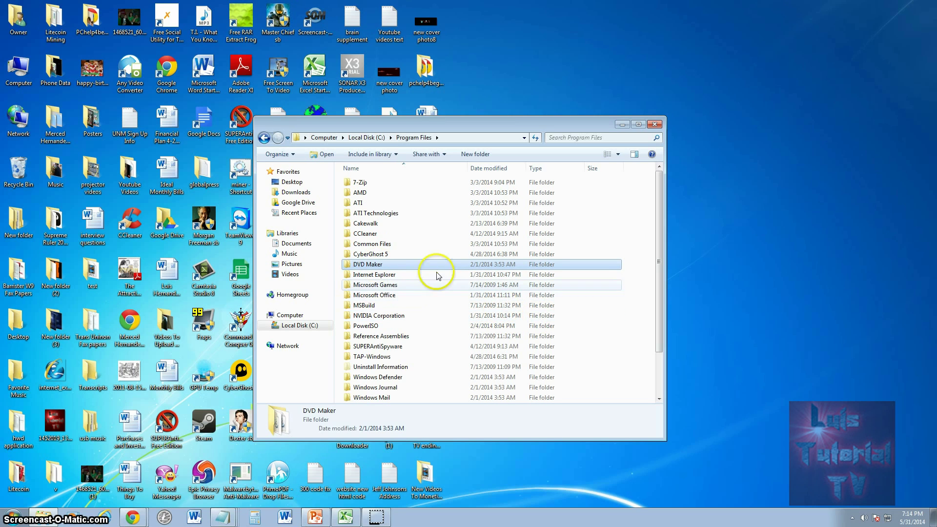
{"action": "double_click", "coordinate": [375, 288]}
{"action": "left_click_drag", "start_coordinate": [454, 125], "coordinate": [343, 107]}
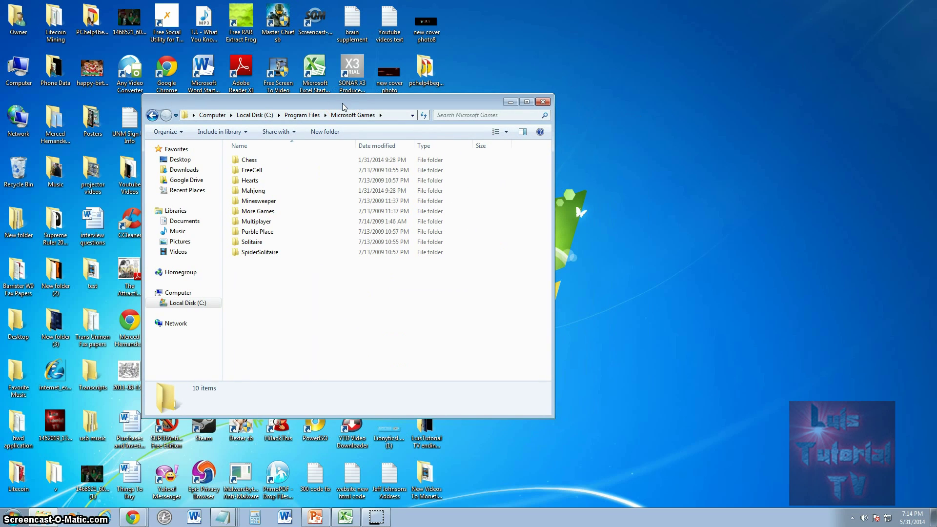
{"action": "left_click_drag", "start_coordinate": [343, 107], "coordinate": [330, 107]}
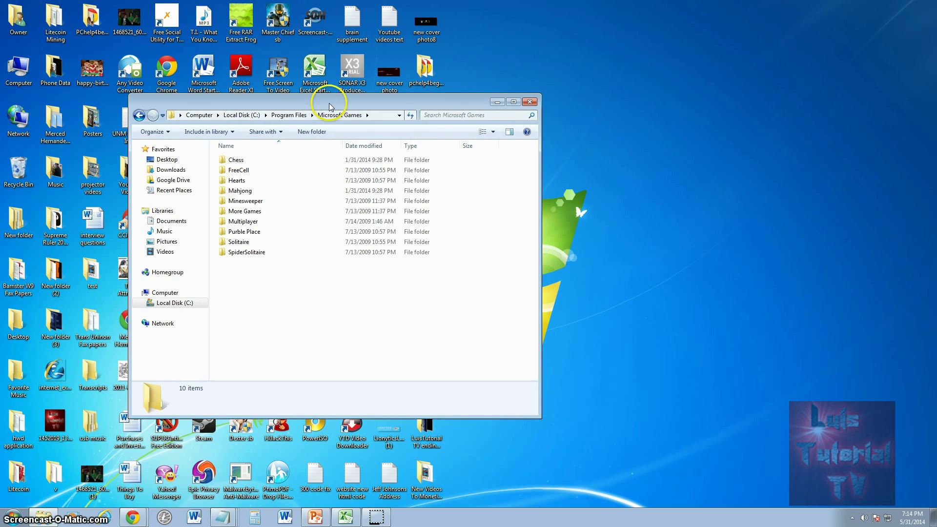
{"action": "left_click", "coordinate": [244, 241]}
{"action": "left_click", "coordinate": [249, 254]}
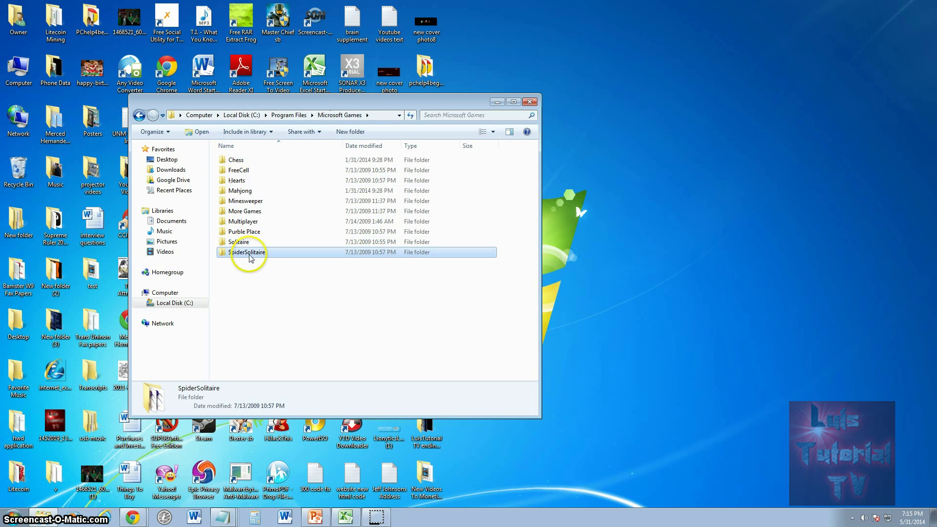
{"action": "left_click", "coordinate": [247, 232]}
{"action": "double_click", "coordinate": [249, 222]}
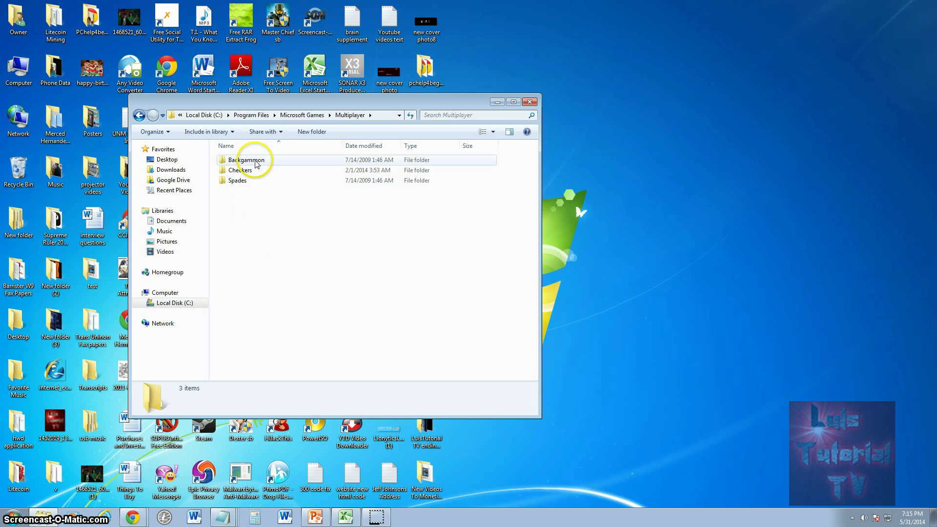
{"action": "left_click", "coordinate": [138, 116]}
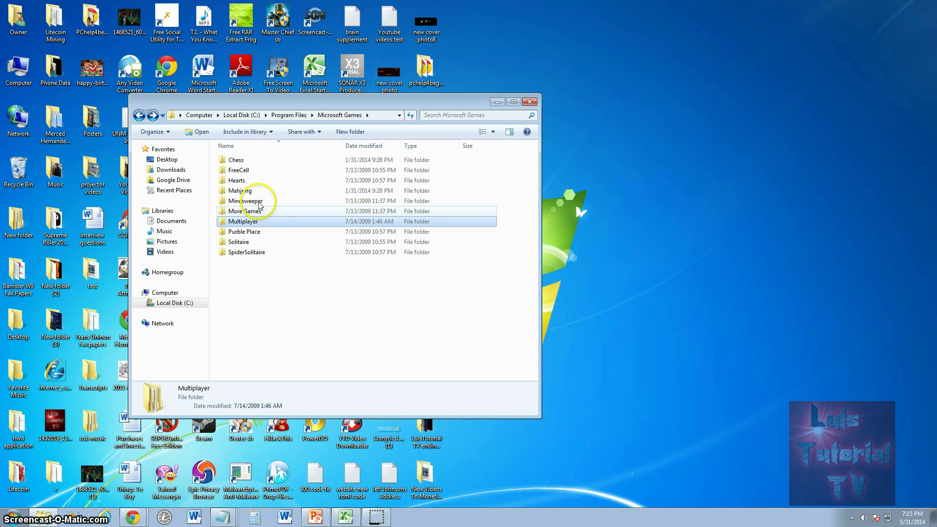
{"action": "left_click", "coordinate": [259, 201]}
{"action": "left_click", "coordinate": [258, 191]}
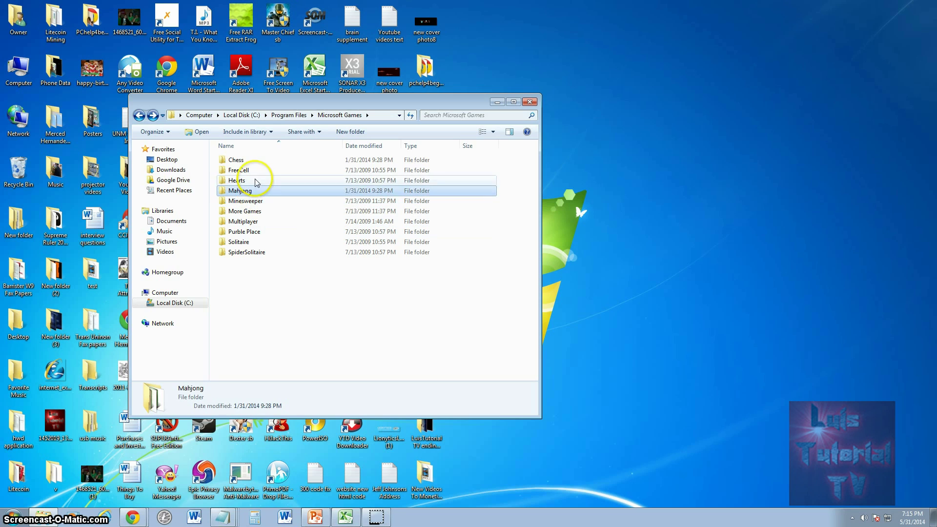
{"action": "left_click", "coordinate": [257, 180]}
{"action": "left_click", "coordinate": [254, 170]}
{"action": "left_click", "coordinate": [292, 160]}
{"action": "left_click_drag", "start_coordinate": [396, 109], "coordinate": [362, 108]}
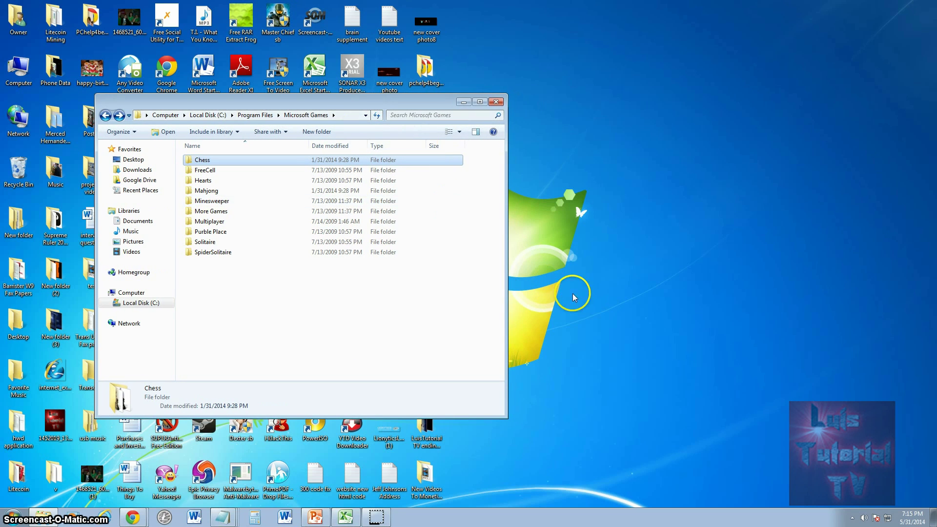
Make a new desktop folder named 'Microsoft games', correcting a typo in the name.
{"action": "left_click", "coordinate": [641, 192]}
{"action": "right_click", "coordinate": [645, 195]}
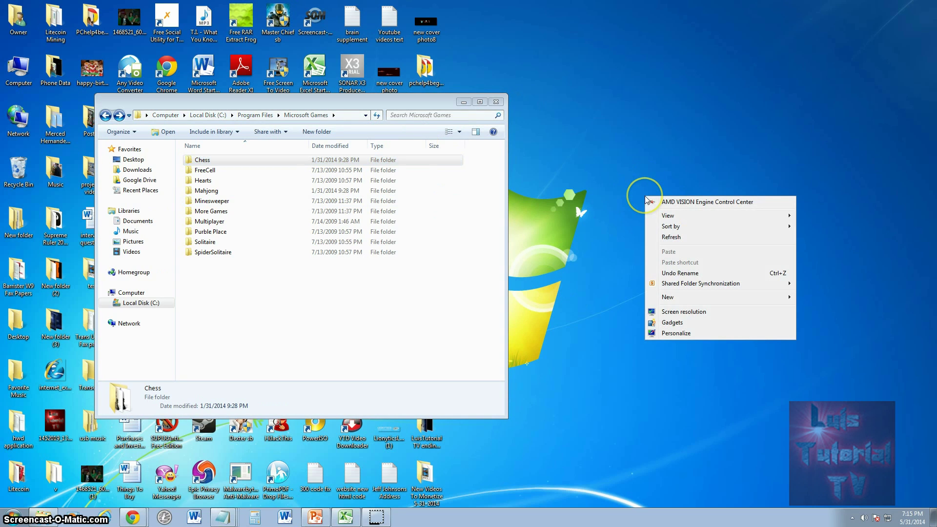
{"action": "mouse_move", "coordinate": [700, 303]}
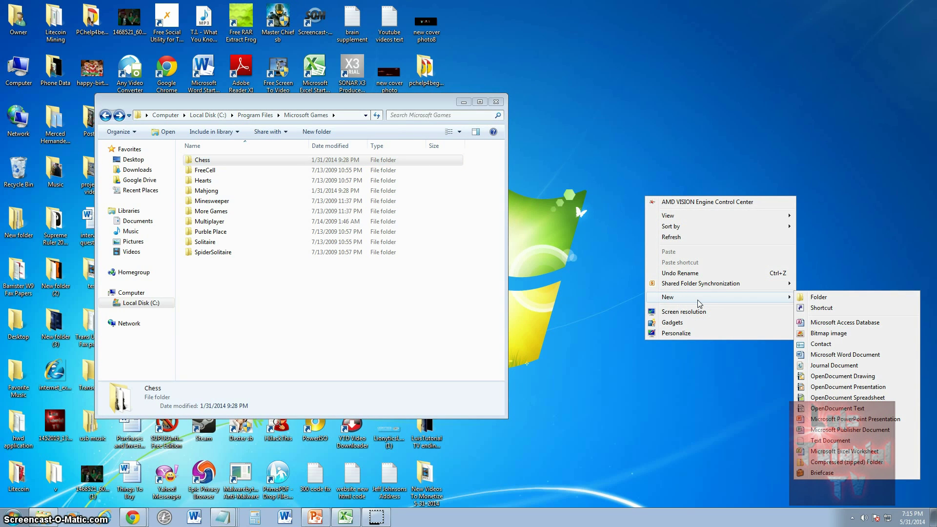
{"action": "left_click", "coordinate": [830, 299]}
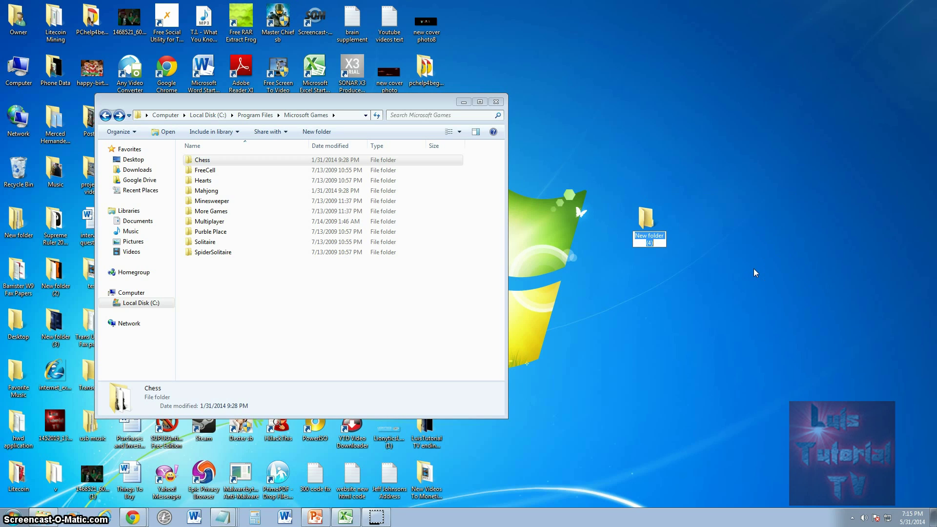
{"action": "key", "text": "BackSpace"}
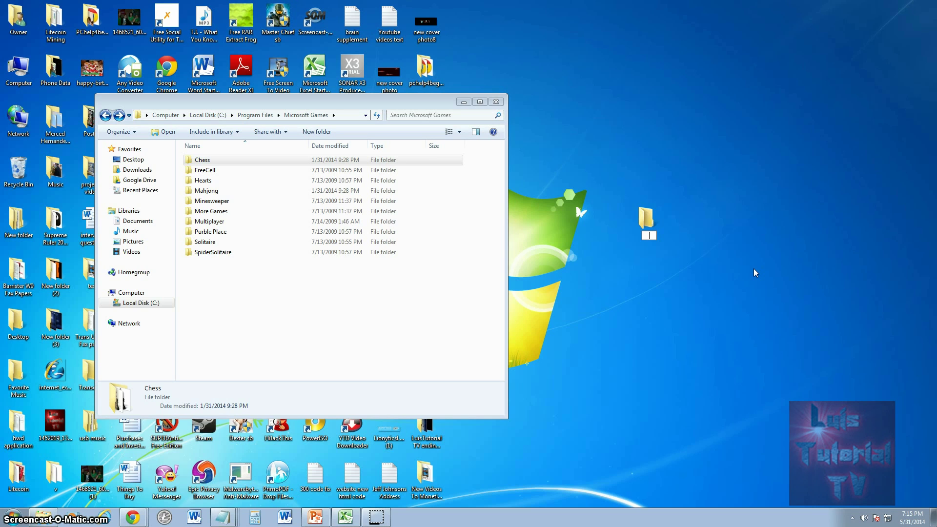
{"action": "type", "text": "Micorosa"}
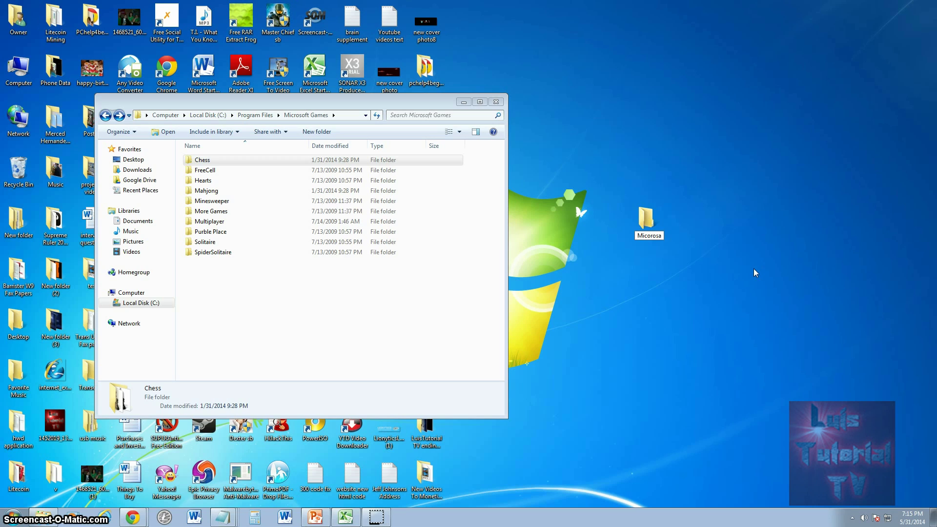
{"action": "key", "text": "BackSpace"}
{"action": "key", "text": "BackSpace"}
{"action": "key", "text": "BackSpace"}
{"action": "key", "text": "BackSpace"}
{"action": "key", "text": "BackSpace"}
{"action": "type", "text": "rosoft games"}
{"action": "left_click", "coordinate": [596, 298]}
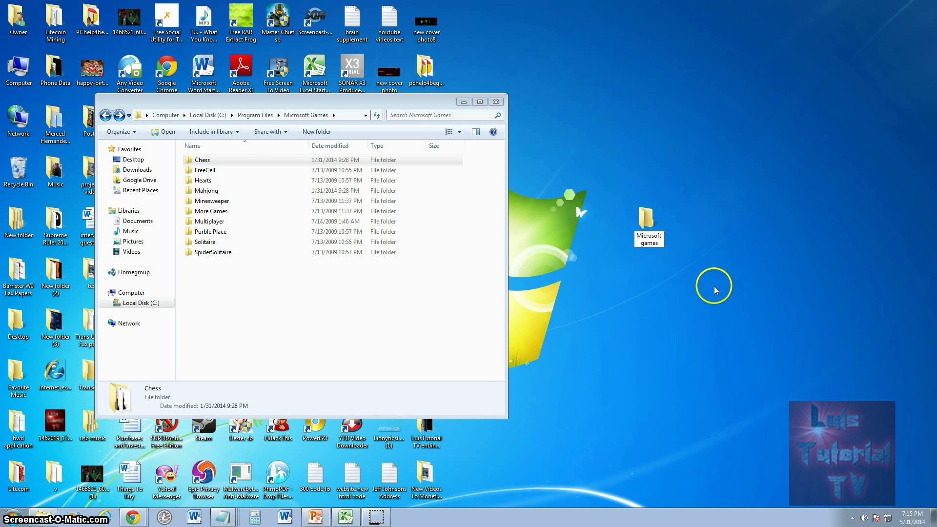
Open the empty Microsoft games folder beside the Microsoft Games window.
{"action": "double_click", "coordinate": [647, 220]}
{"action": "left_click_drag", "start_coordinate": [287, 117], "coordinate": [669, 101]}
{"action": "left_click_drag", "start_coordinate": [383, 95], "coordinate": [340, 95]}
Select all ten game folders in Microsoft Games and copy them.
{"action": "left_click_drag", "start_coordinate": [345, 332], "coordinate": [141, 150]}
{"action": "left_click", "coordinate": [247, 315]}
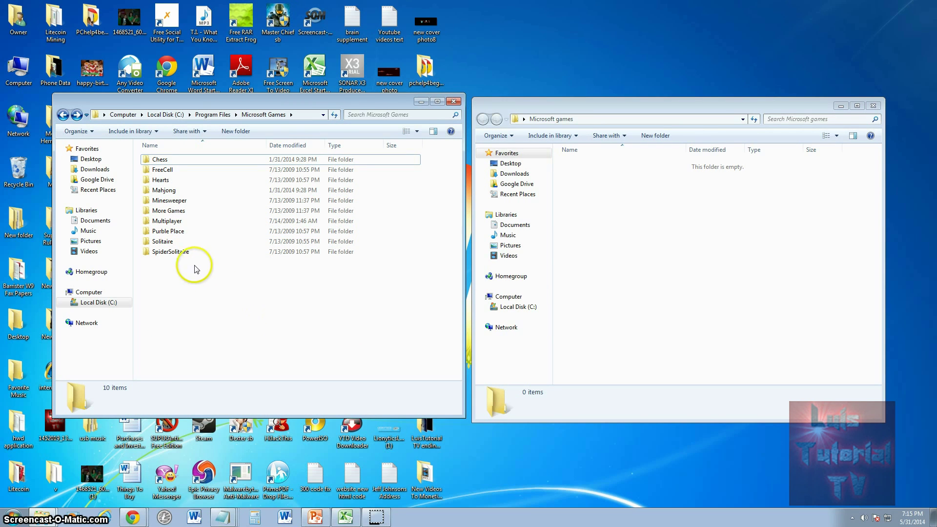
{"action": "left_click", "coordinate": [172, 244]}
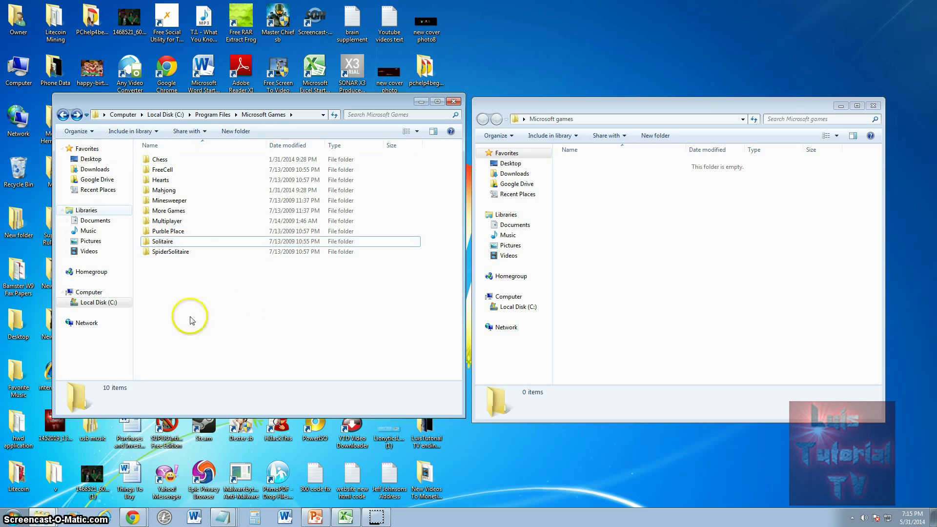
{"action": "left_click_drag", "start_coordinate": [220, 314], "coordinate": [172, 164]}
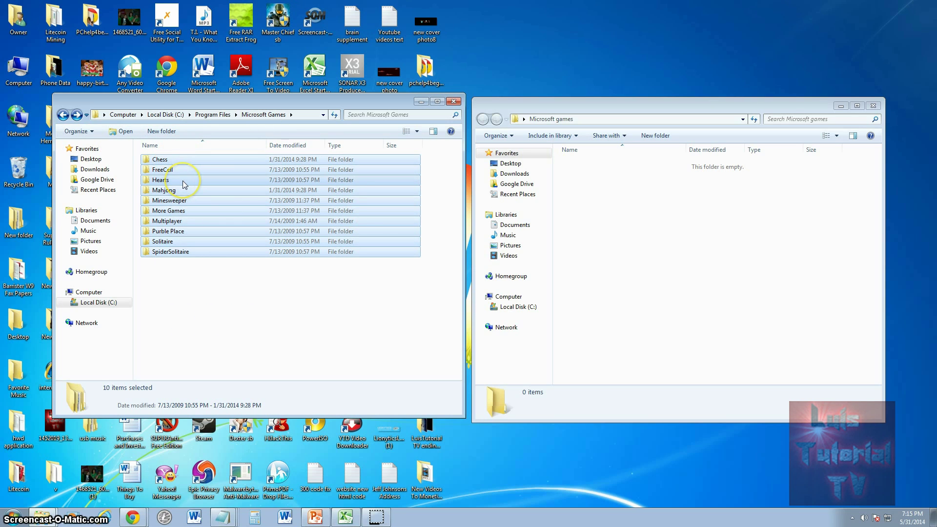
{"action": "right_click", "coordinate": [182, 181]}
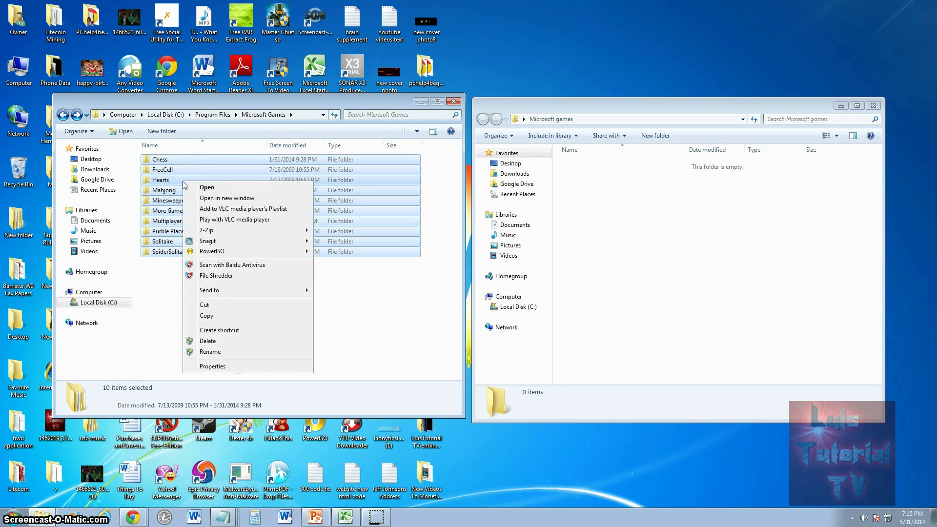
{"action": "left_click", "coordinate": [205, 306]}
Paste the ten game folders into the Microsoft games folder.
{"action": "left_click", "coordinate": [645, 259]}
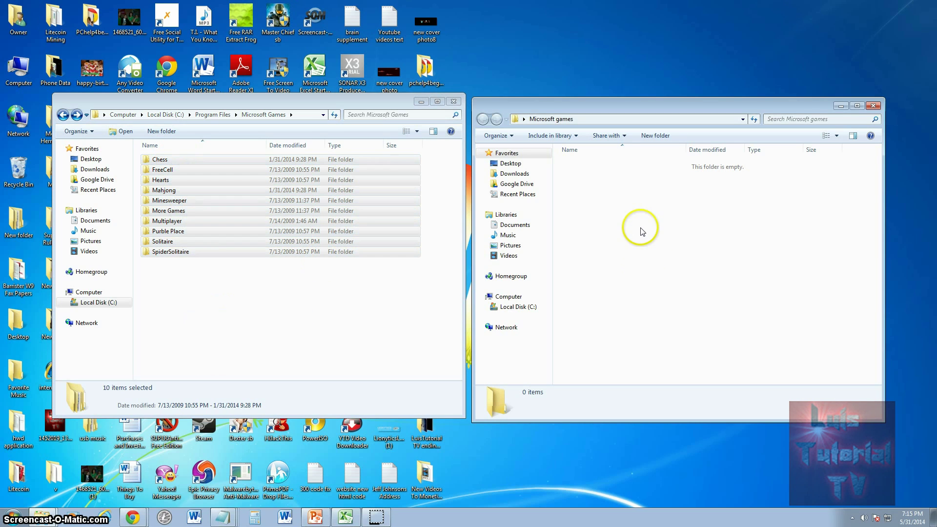
{"action": "right_click", "coordinate": [641, 229]}
{"action": "left_click", "coordinate": [678, 309]}
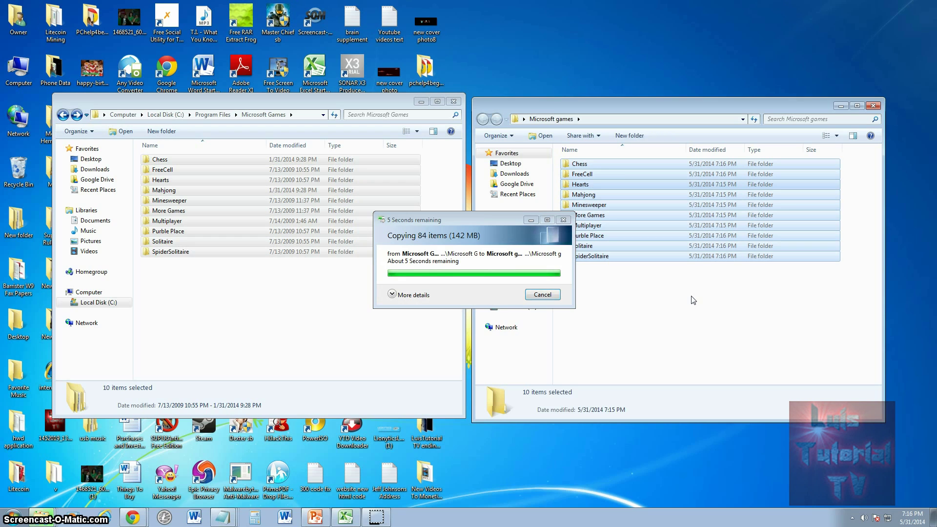
{"action": "left_click", "coordinate": [634, 318]}
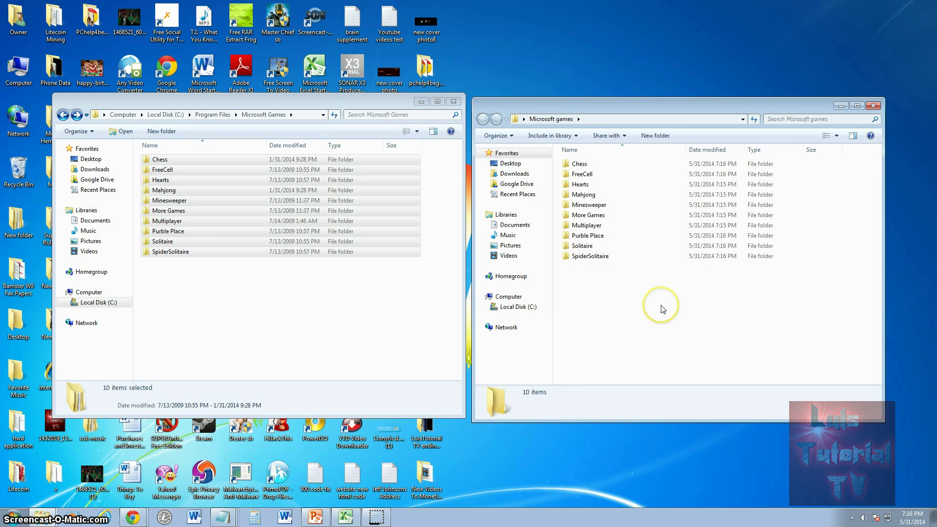
Create a shortcut to the Solitaire application inside the copied Solitaire folder.
{"action": "double_click", "coordinate": [581, 246]}
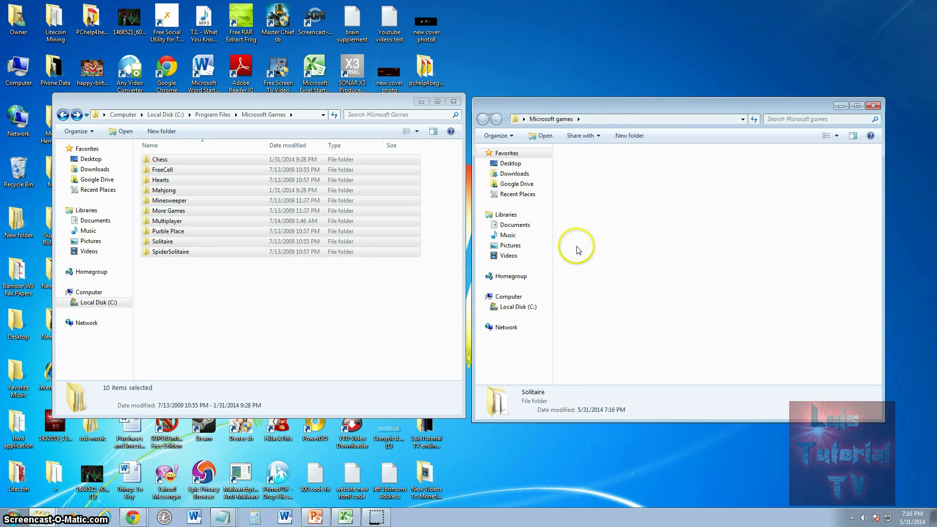
{"action": "mouse_move", "coordinate": [605, 106]}
{"action": "left_mouse_down"}
{"action": "mouse_move", "coordinate": [597, 113]}
{"action": "mouse_move", "coordinate": [603, 107]}
{"action": "left_mouse_up"}
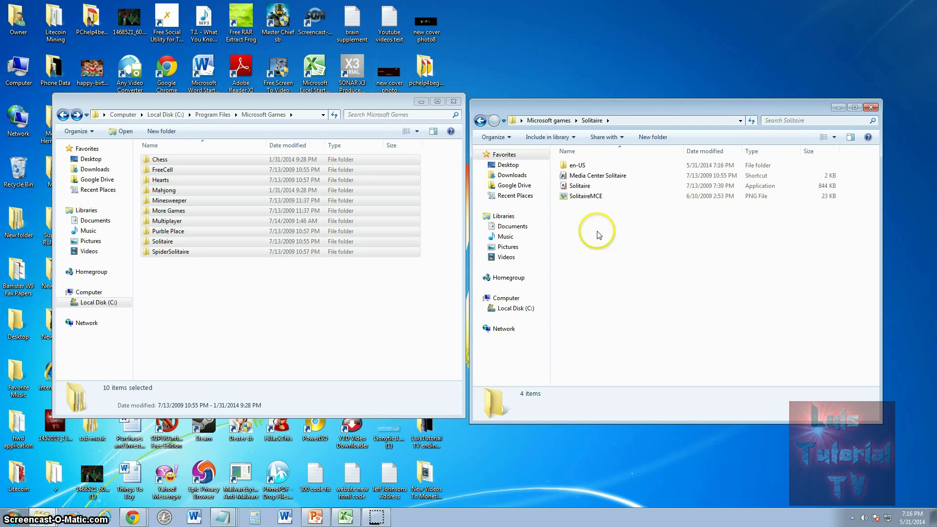
{"action": "left_click", "coordinate": [584, 190]}
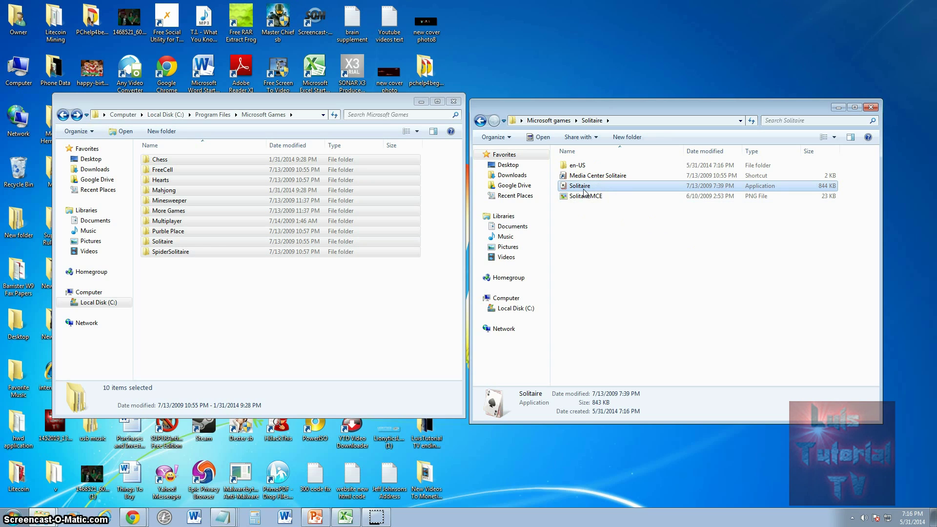
{"action": "right_click", "coordinate": [584, 191]}
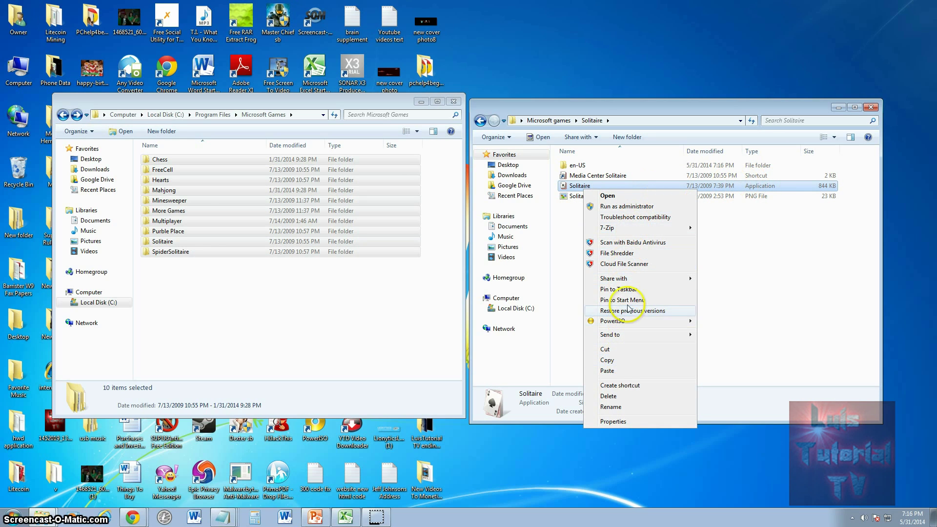
{"action": "left_click", "coordinate": [623, 387]}
Move the new Solitaire shortcut onto the desktop.
{"action": "left_click_drag", "start_coordinate": [603, 186], "coordinate": [651, 477]}
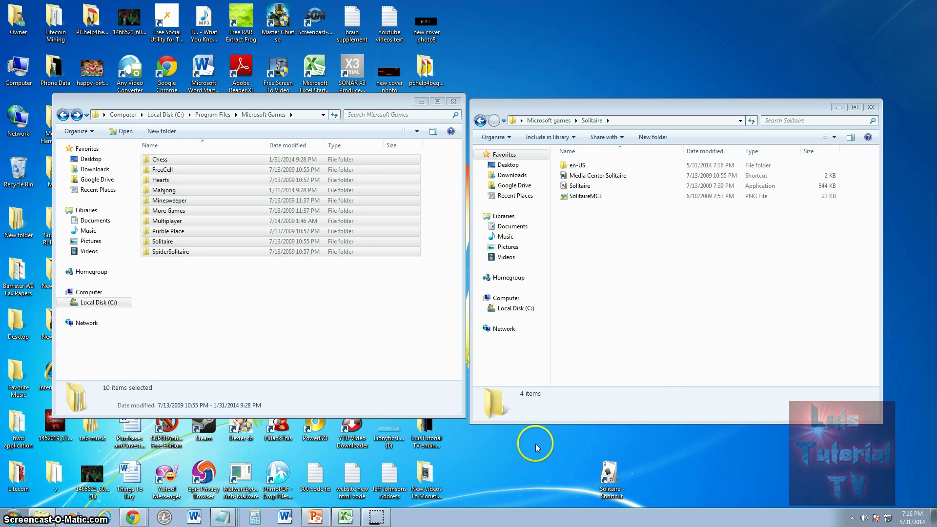
{"action": "left_click_drag", "start_coordinate": [596, 460], "coordinate": [554, 449]}
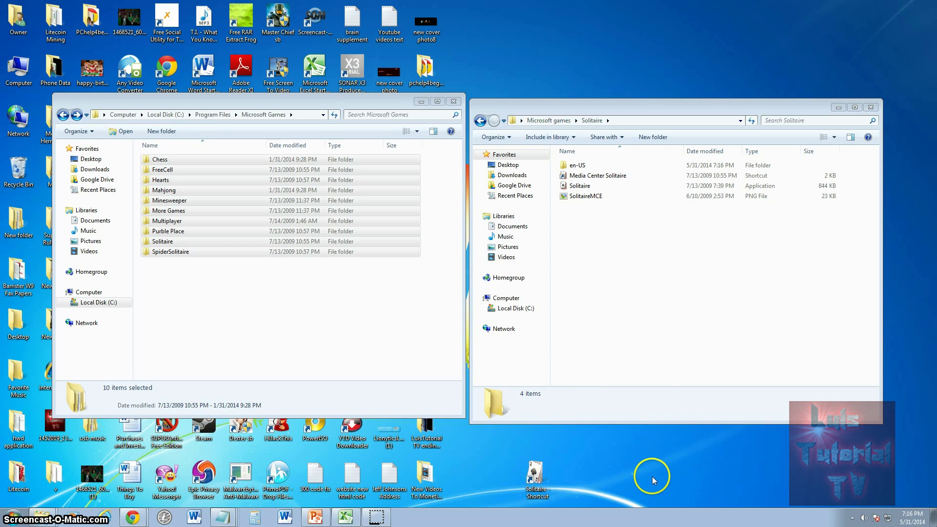
{"action": "left_click_drag", "start_coordinate": [529, 469], "coordinate": [562, 473]}
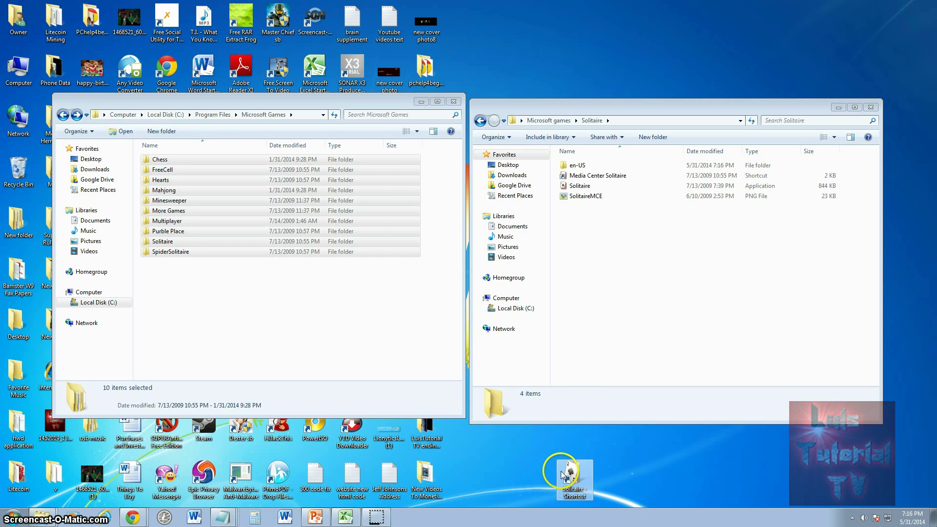
Launch Solitaire from the desktop shortcut and check the fresh deal.
{"action": "double_click", "coordinate": [583, 483]}
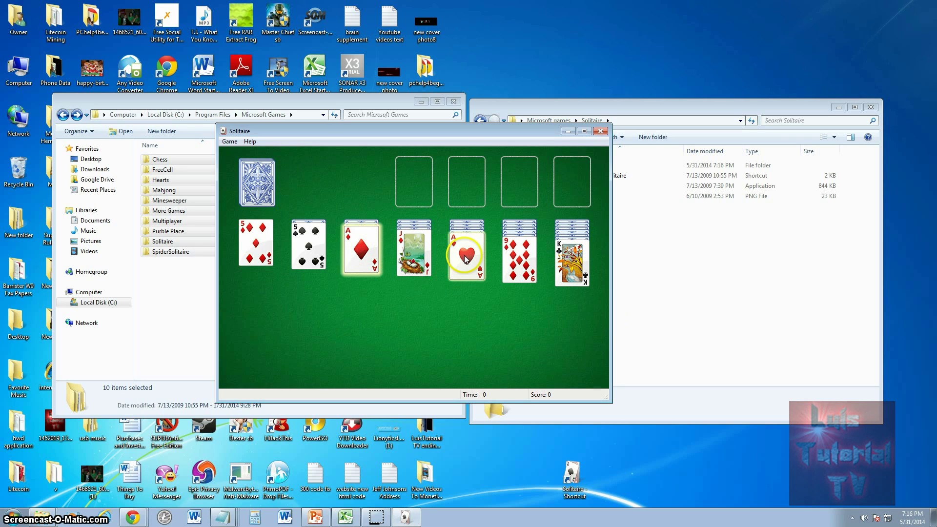
{"action": "left_click", "coordinate": [499, 260]}
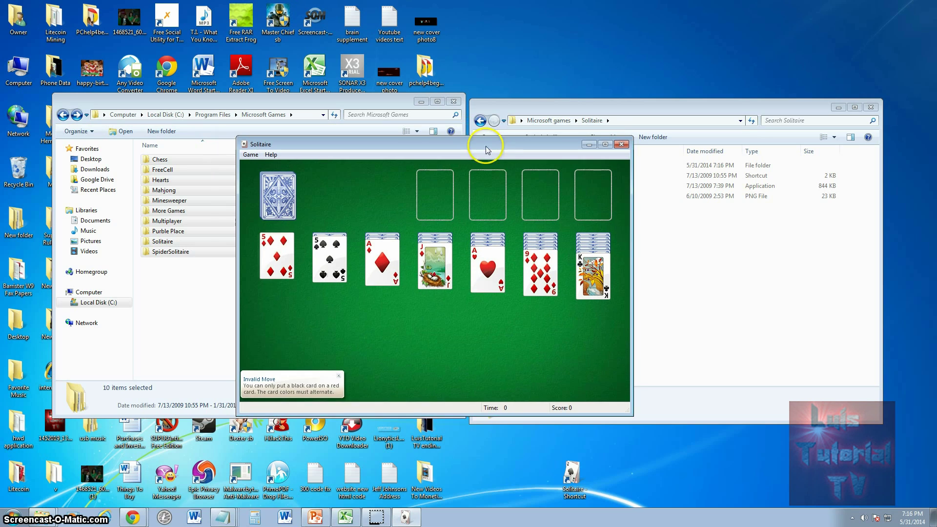
{"action": "left_click_drag", "start_coordinate": [500, 155], "coordinate": [505, 154]}
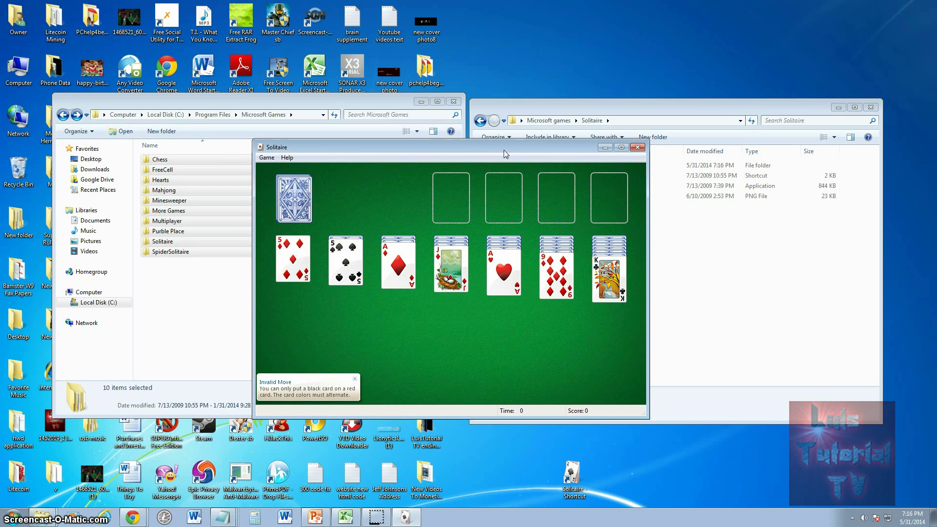
Maximize the Solitaire window, then restore it to its smaller size.
{"action": "left_click", "coordinate": [621, 147]}
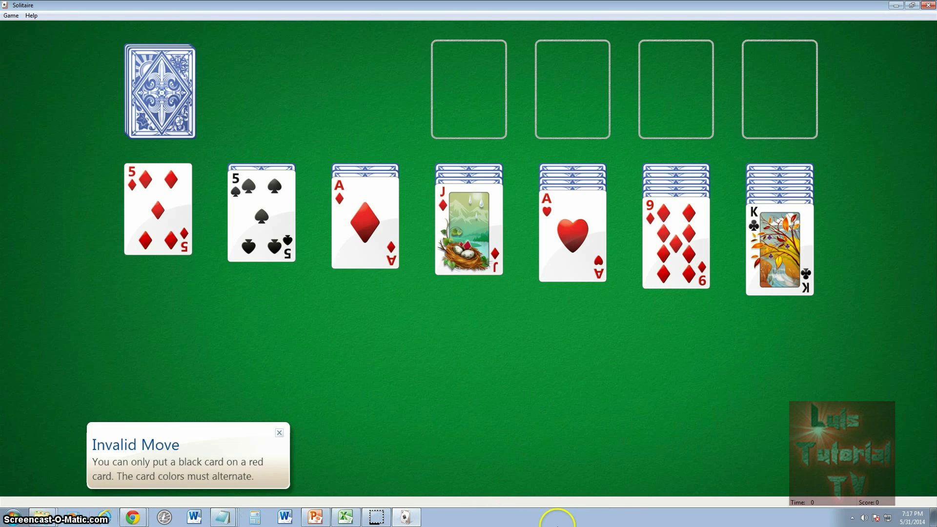
{"action": "left_click", "coordinate": [911, 5]}
{"action": "left_click_drag", "start_coordinate": [439, 150], "coordinate": [456, 190]}
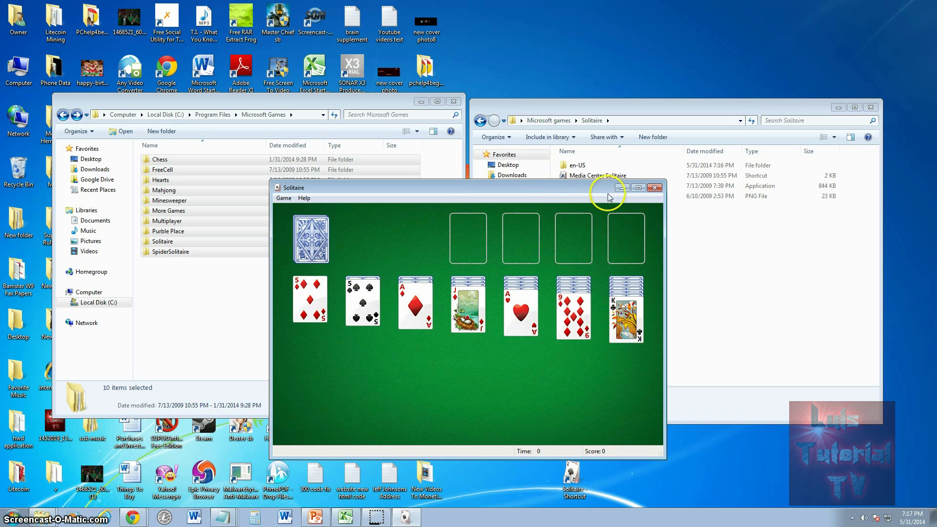
{"action": "left_click_drag", "start_coordinate": [593, 186], "coordinate": [589, 164]}
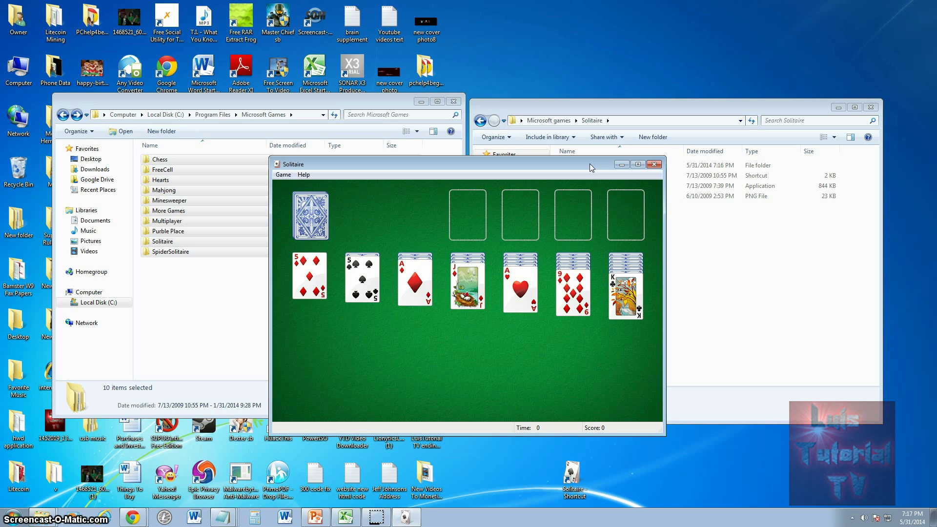
{"action": "left_click", "coordinate": [203, 265]}
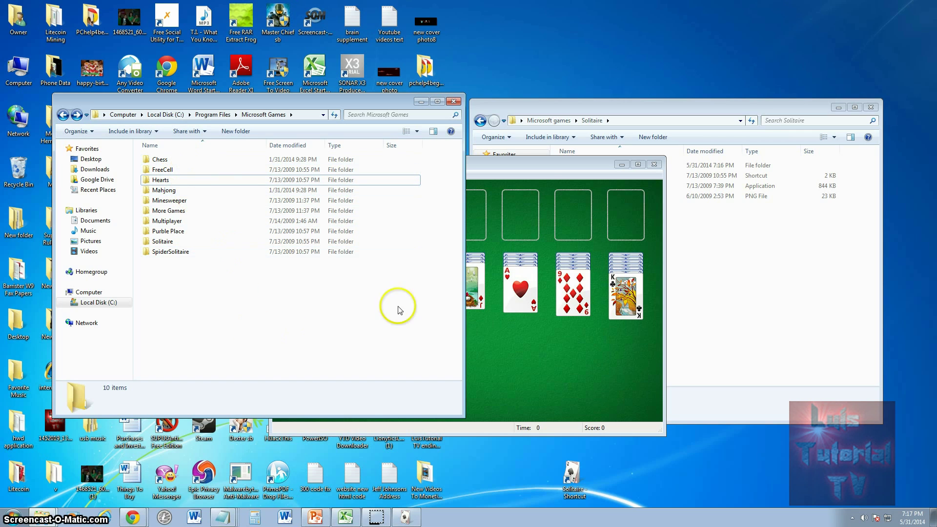
{"action": "left_click_drag", "start_coordinate": [555, 169], "coordinate": [524, 183]}
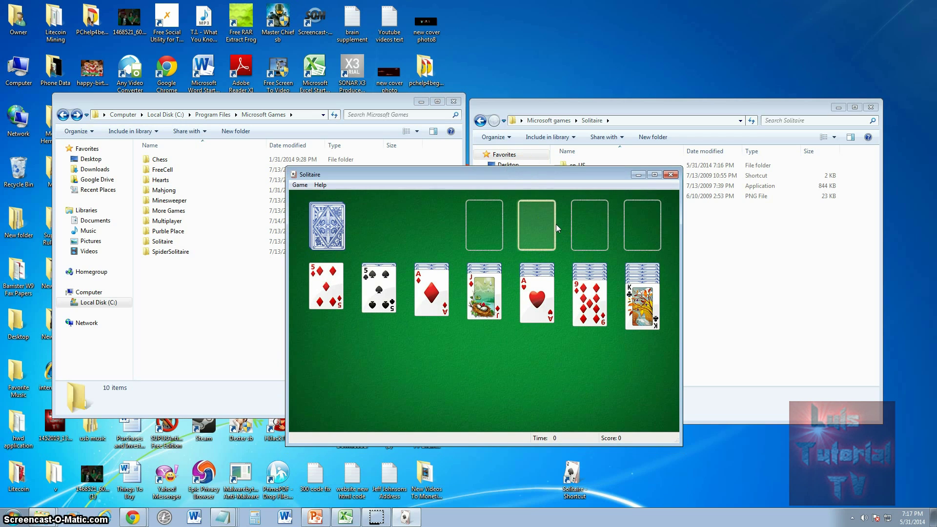